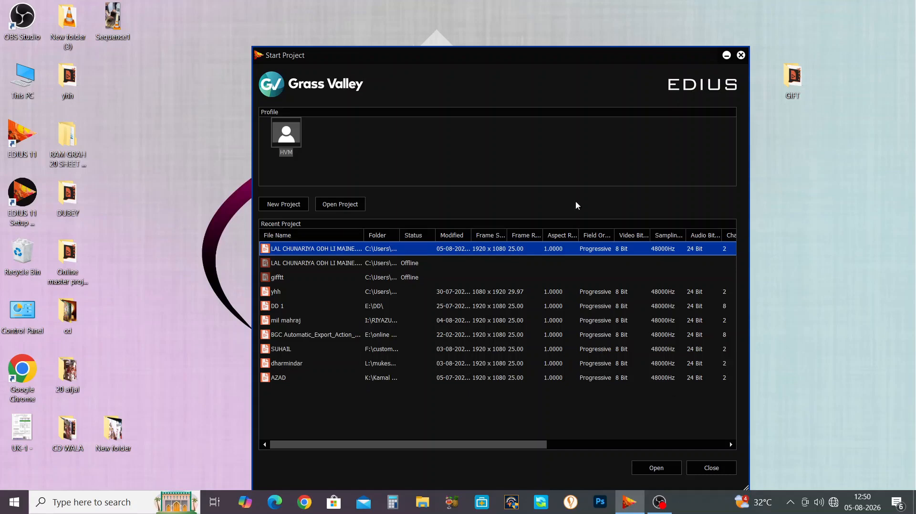
# Step: Open the LAL CHUNARIYA ODH LI MAINE project file from the GIFT folder on the Desktop
pyautogui.click(339, 205)
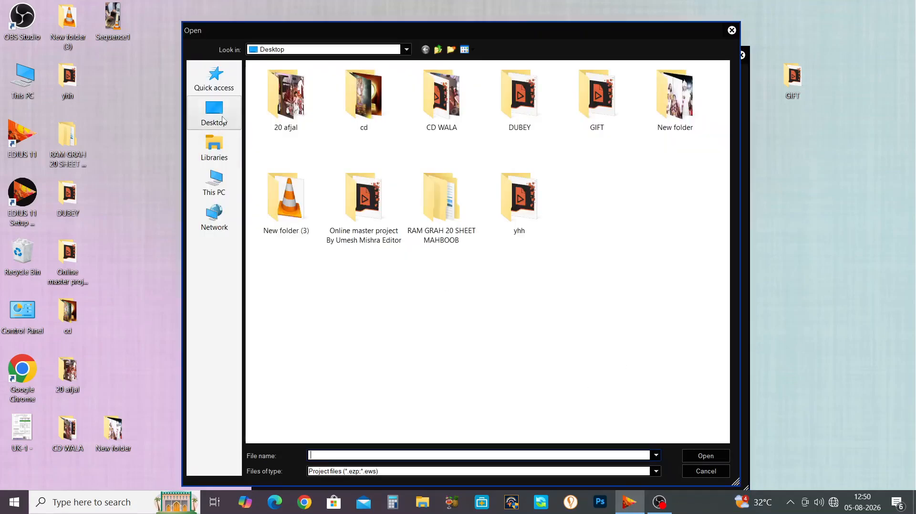
pyautogui.click(223, 119)
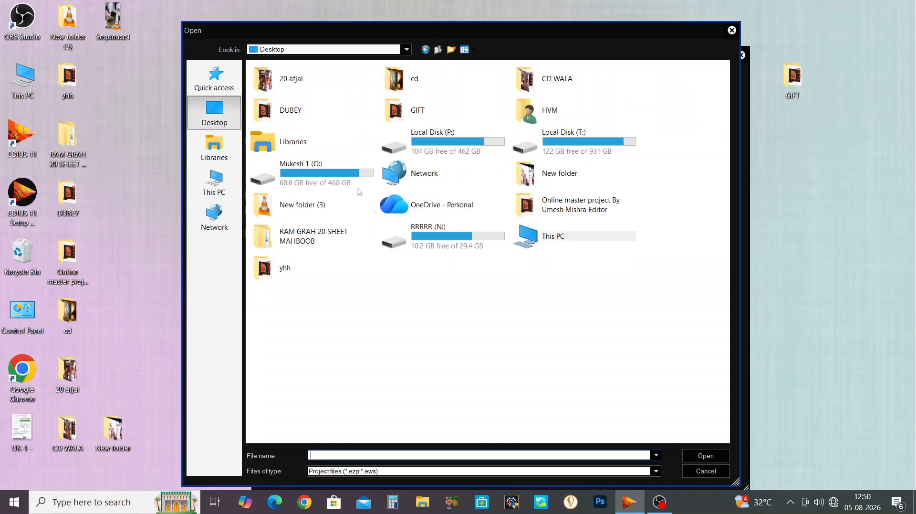
pyautogui.doubleClick(417, 111)
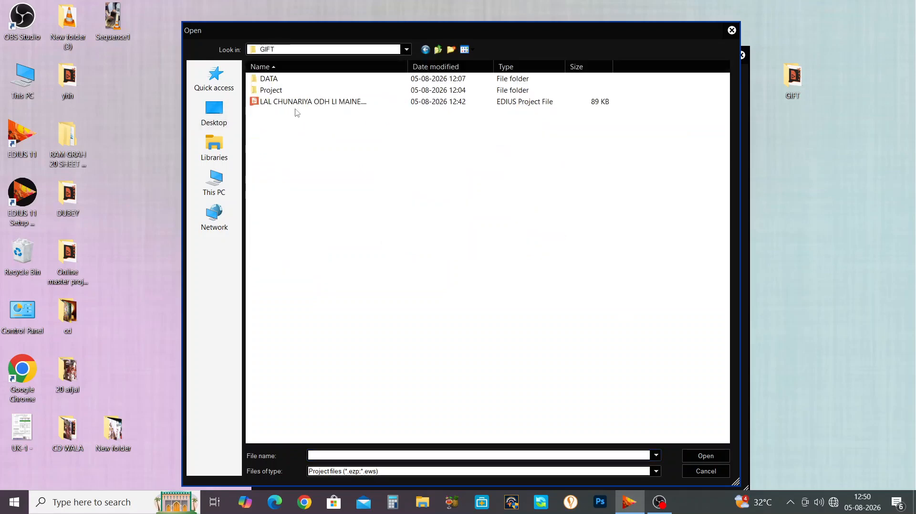
pyautogui.click(345, 105)
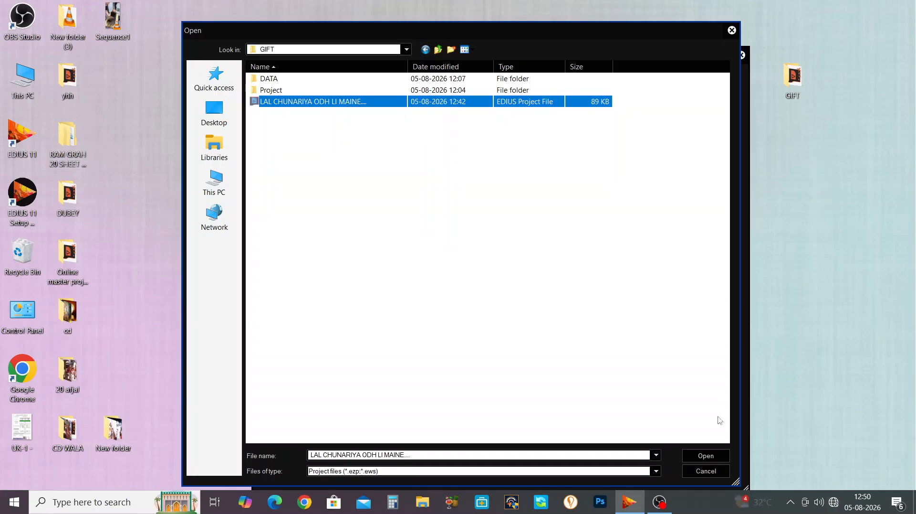
pyautogui.click(707, 455)
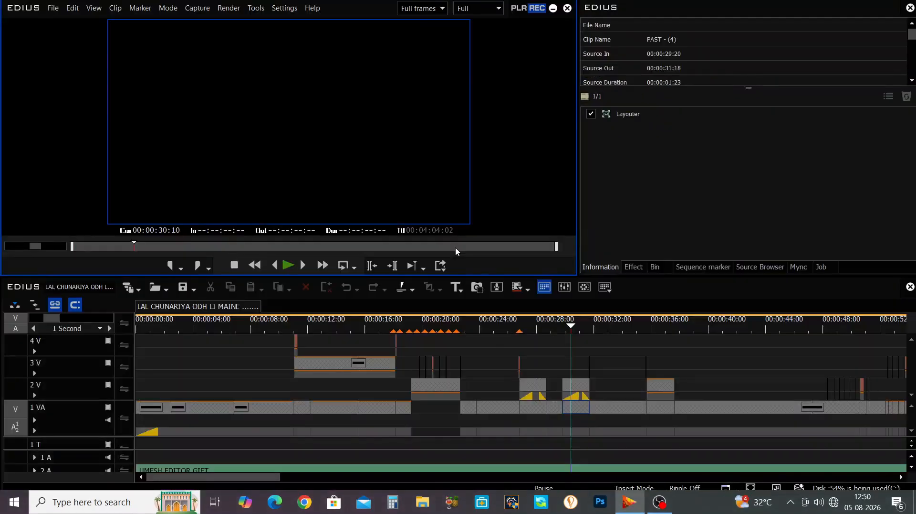
# Step: Set the timeline scale to 5 seconds and enlarge the timeline area so audio tracks 1 A to 4 A fit
pyautogui.hotkey('ctrl', '-')
pyautogui.hotkey('ctrl', '-')
pyautogui.hotkey('ctrl', '-')
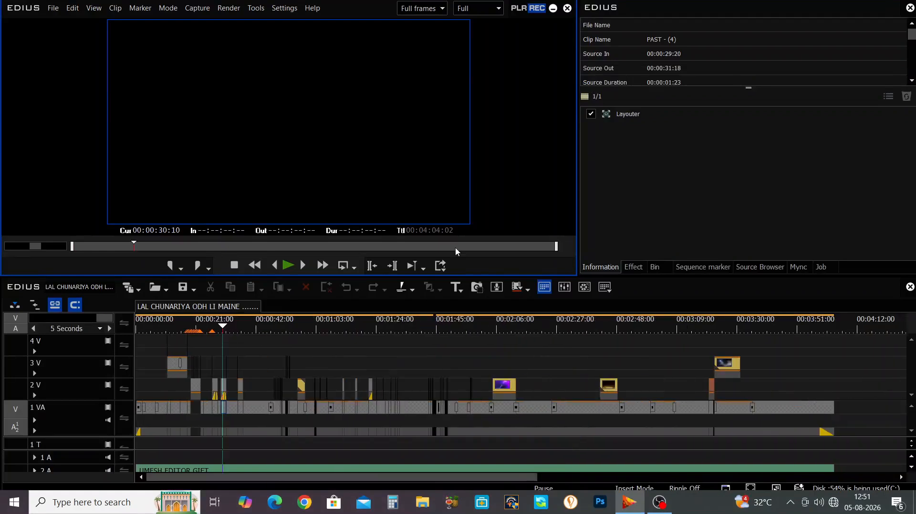
pyautogui.press('Home')
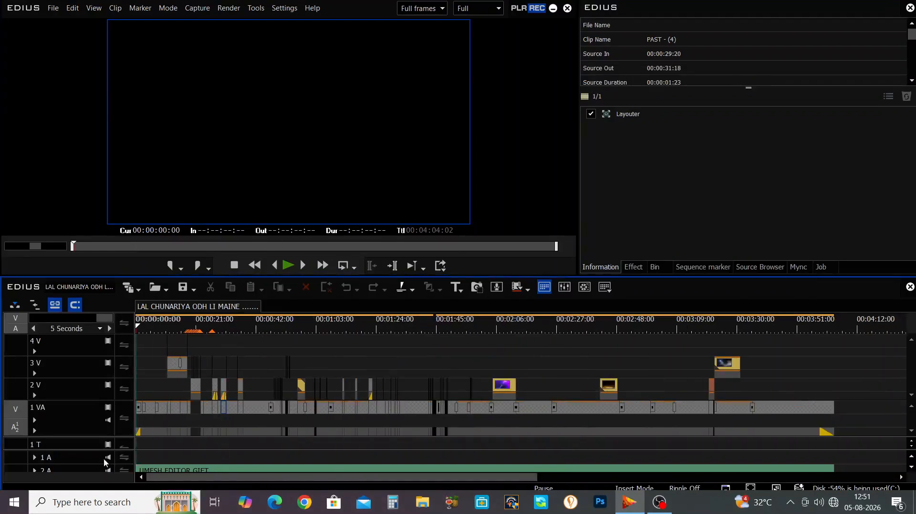
pyautogui.moveTo(104, 449); pyautogui.dragTo(104, 432)
pyautogui.moveTo(912, 414); pyautogui.dragTo(912, 418)
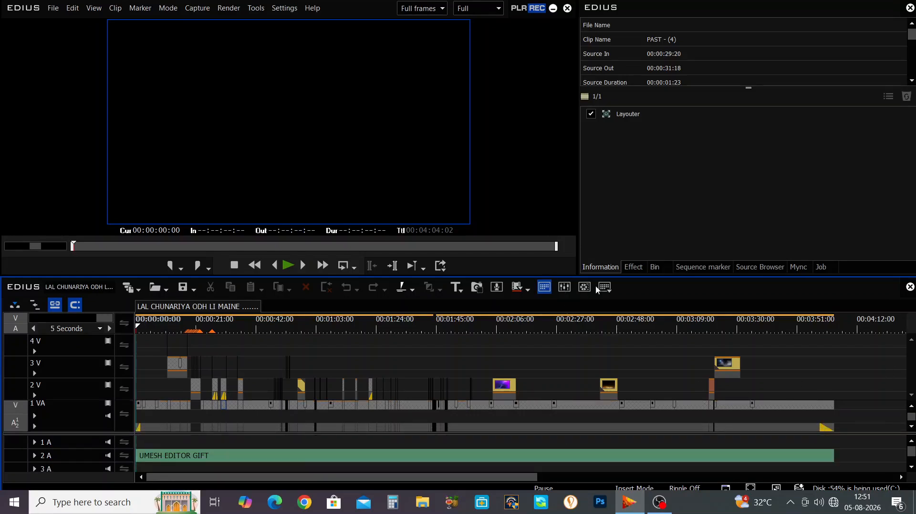
pyautogui.moveTo(581, 276); pyautogui.dragTo(568, 223)
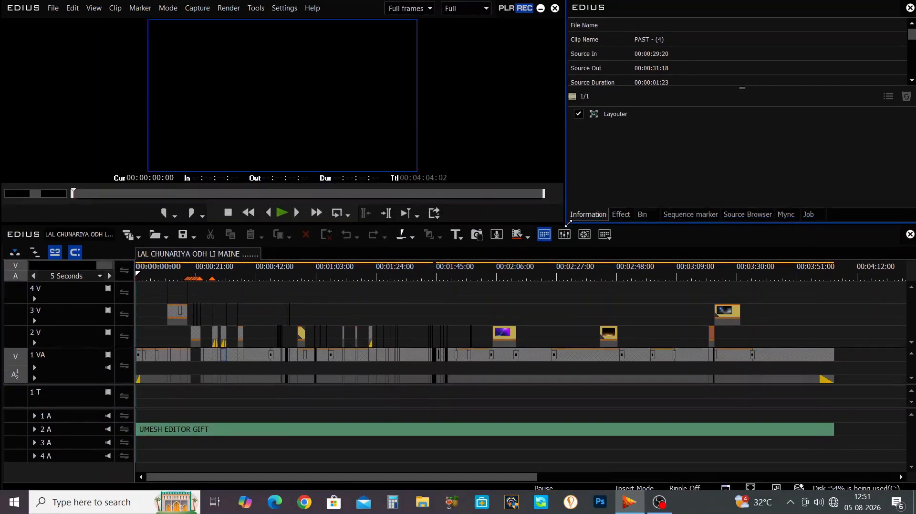
pyautogui.moveTo(149, 277); pyautogui.dragTo(112, 321)
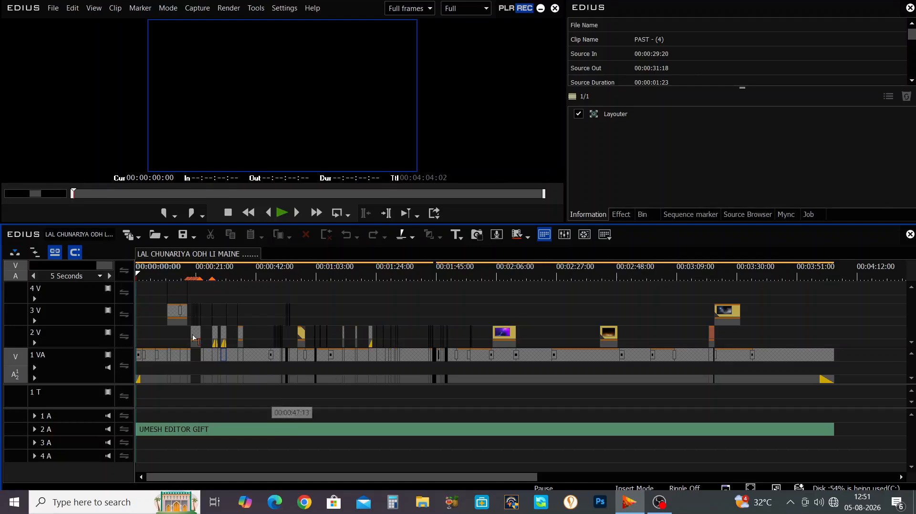
# Step: Delete the ChatGPT image clip from the bin's root folder
pyautogui.click(652, 215)
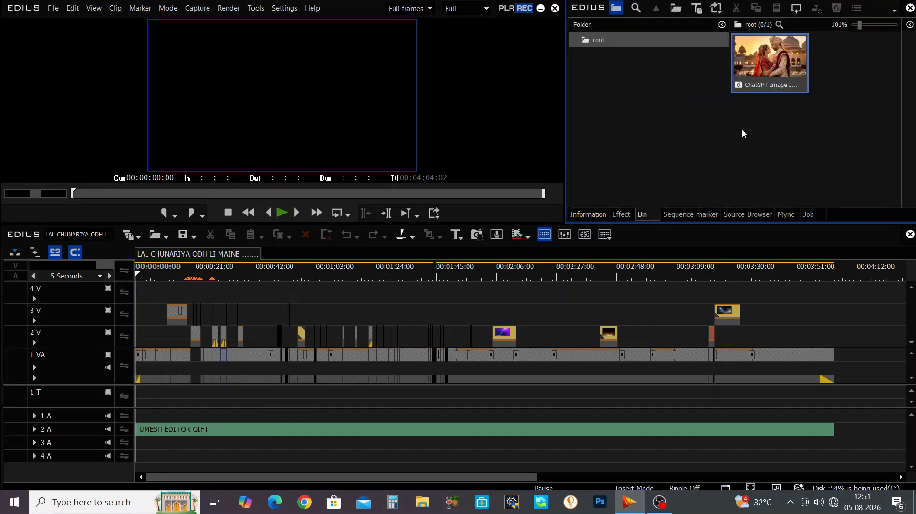
pyautogui.click(776, 59)
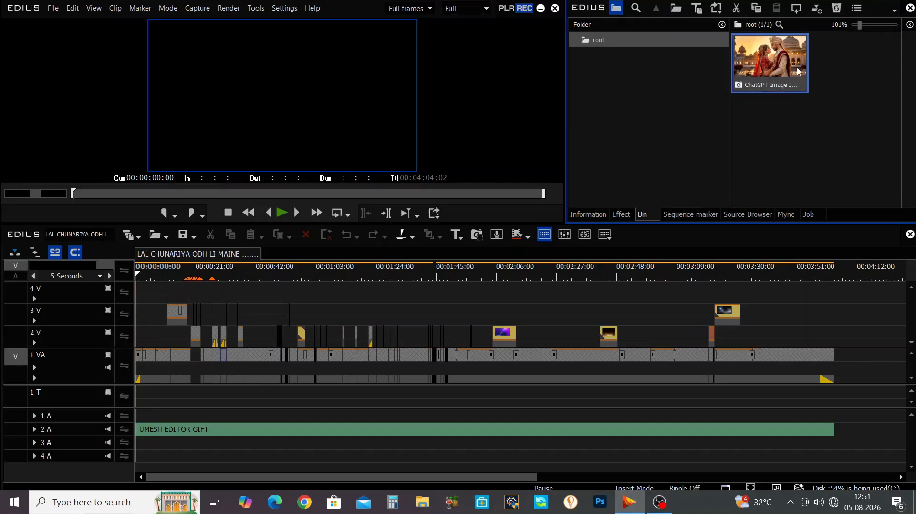
pyautogui.press('Delete')
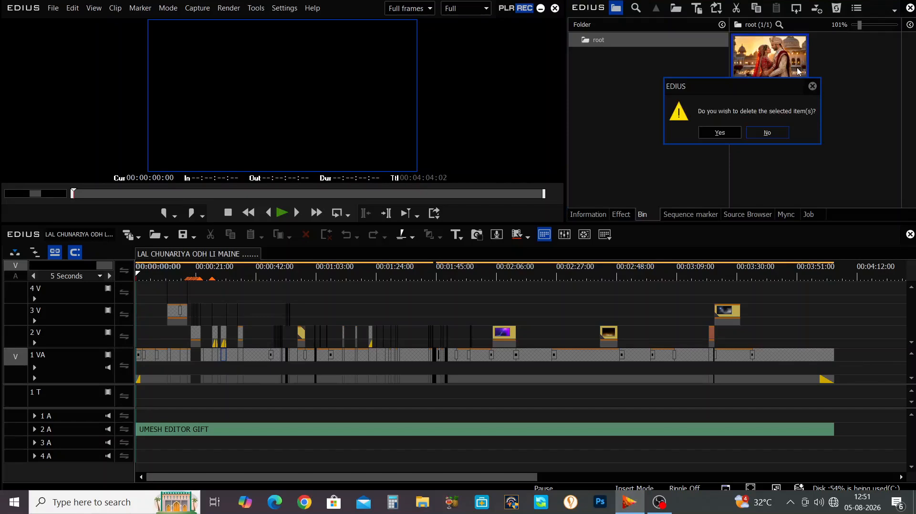
pyautogui.click(717, 133)
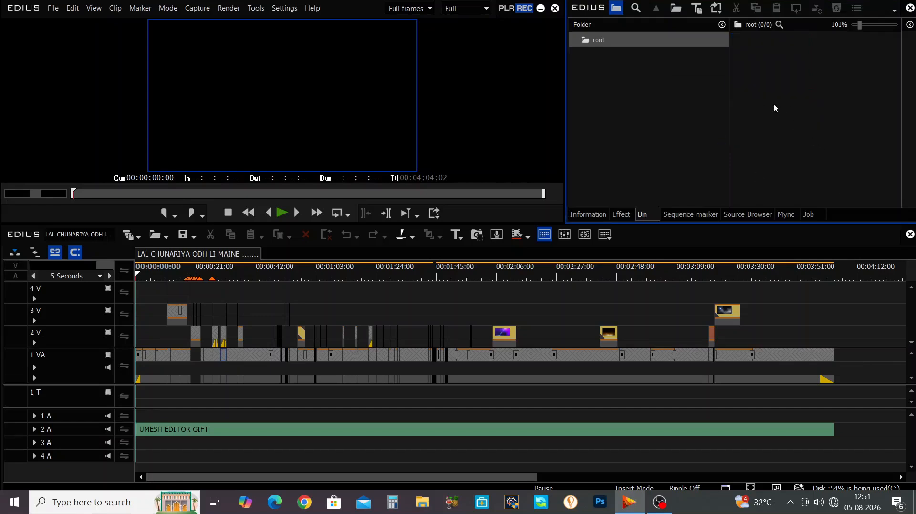
# Step: Import the DEMO video from the DEMO H.V.M folder on drive K: into the bin
pyautogui.doubleClick(775, 108)
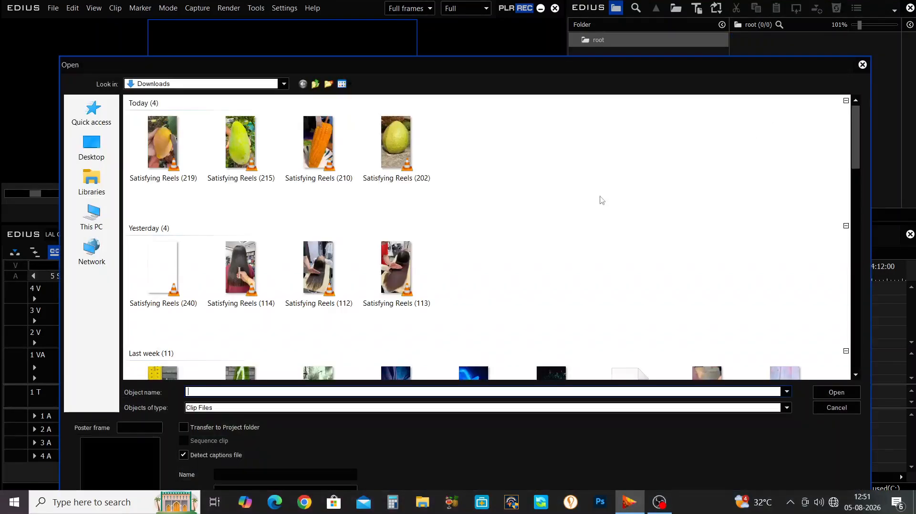
pyautogui.click(70, 220)
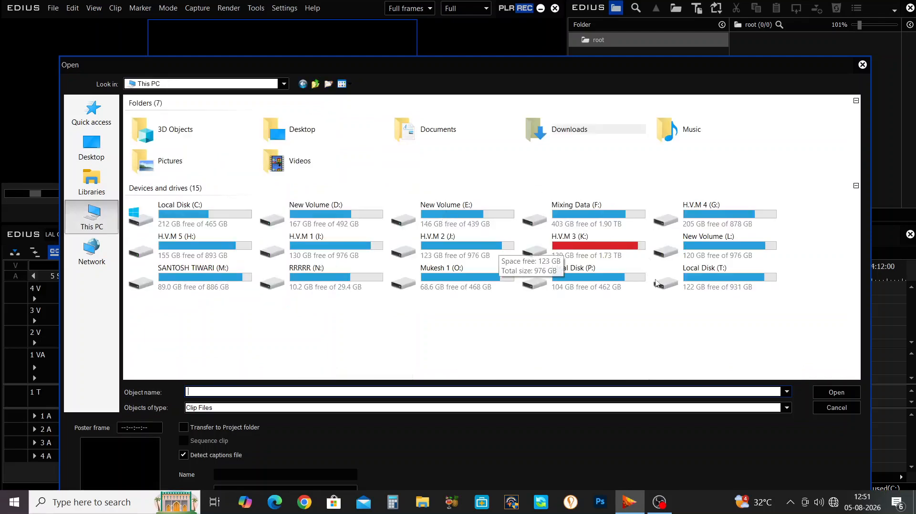
pyautogui.doubleClick(594, 252)
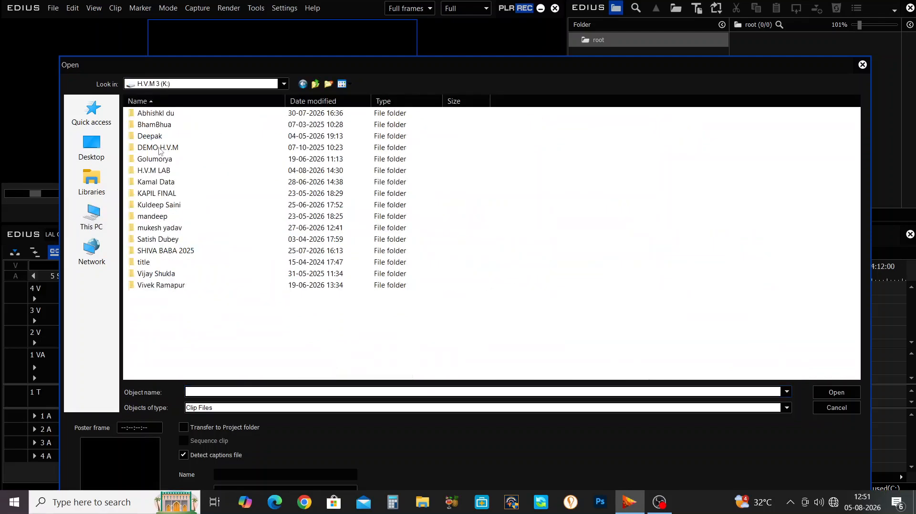
pyautogui.doubleClick(173, 148)
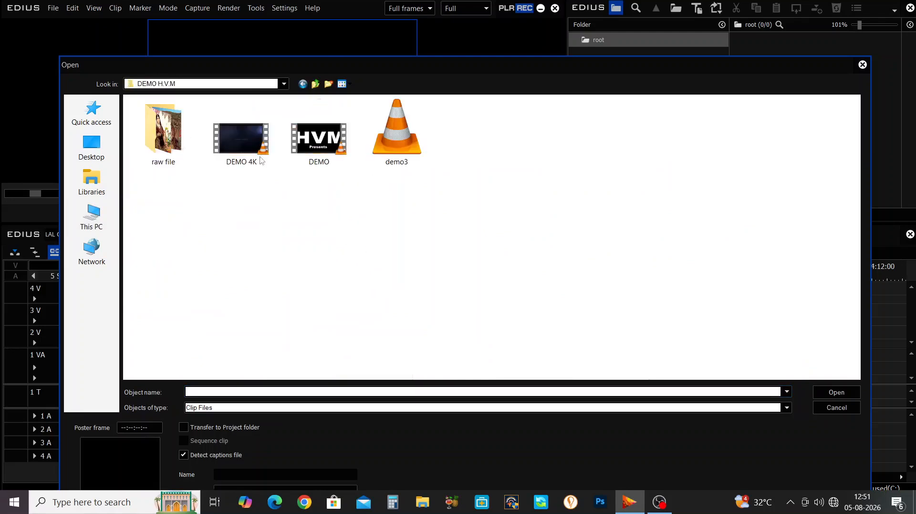
pyautogui.click(326, 146)
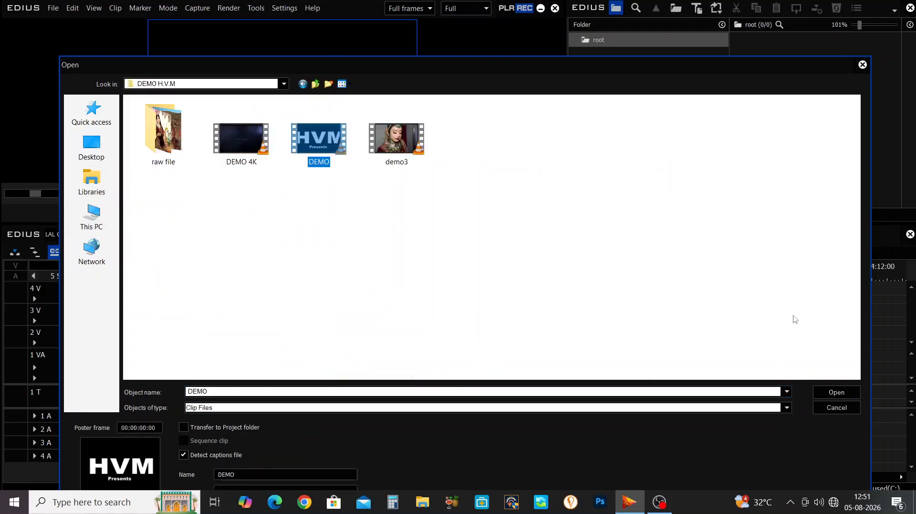
pyautogui.click(844, 394)
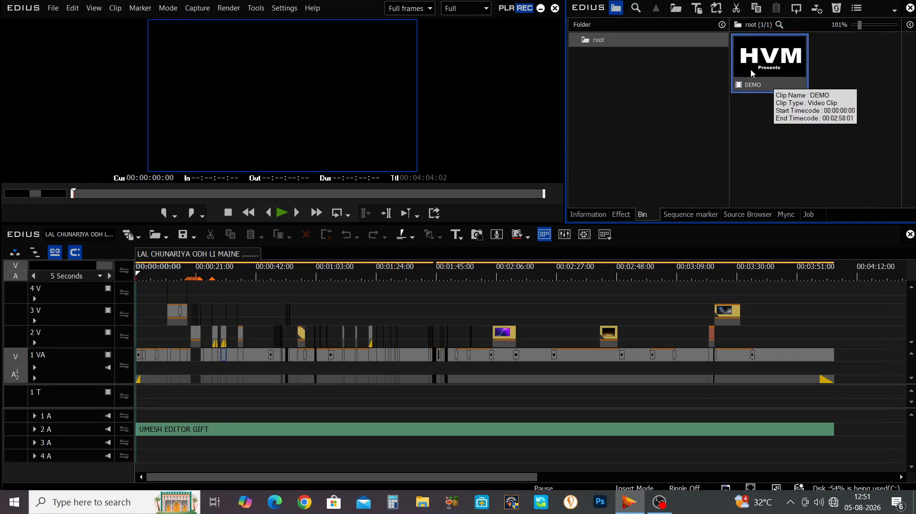
# Step: Open the PAST - (4) nested sequence in Overwrite Mode and place two DEMO clips back to back from the start of track 1 V
pyautogui.doubleClick(539, 355)
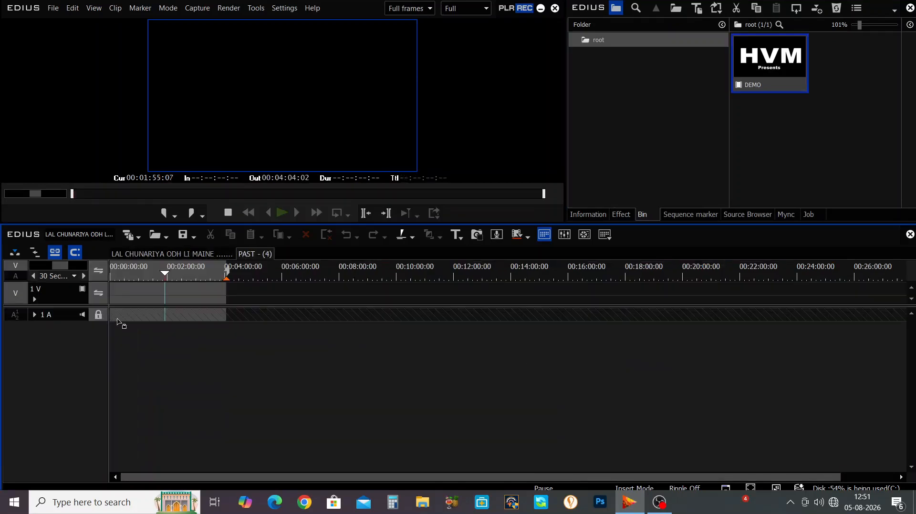
pyautogui.press('Home')
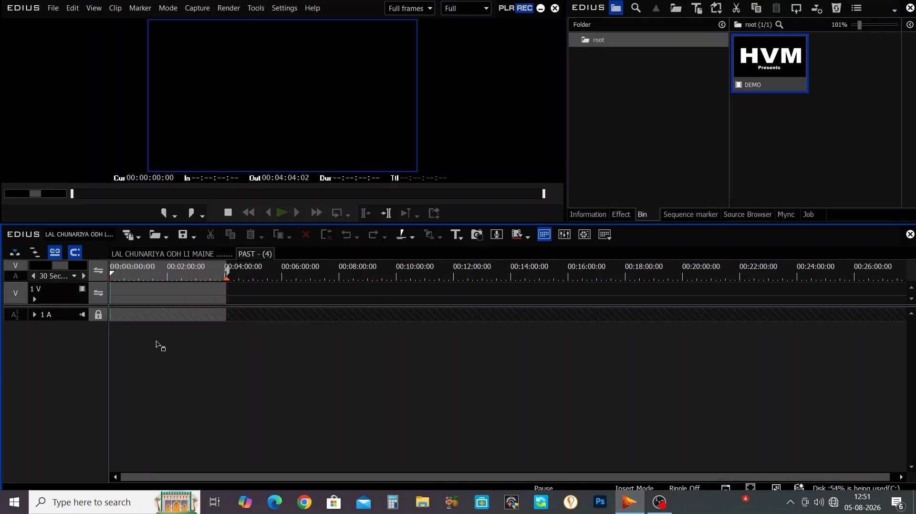
pyautogui.click(15, 252)
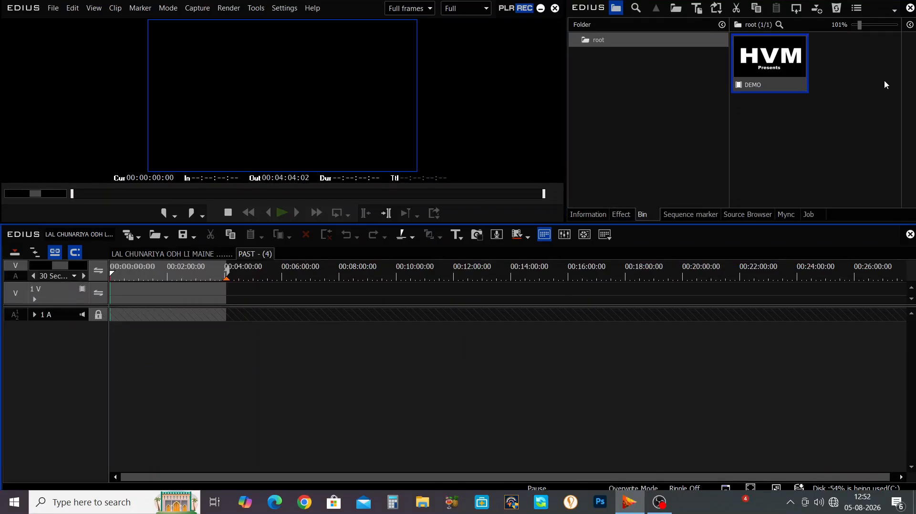
pyautogui.moveTo(756, 65); pyautogui.dragTo(108, 295)
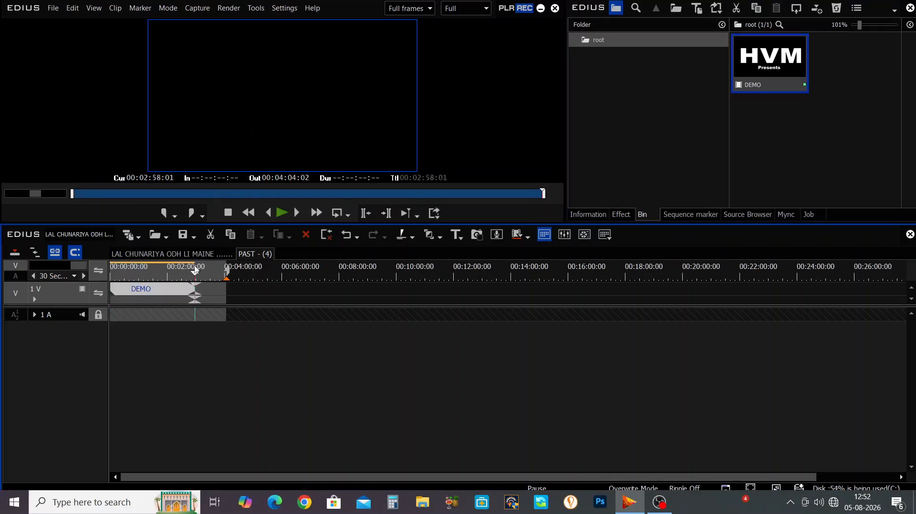
pyautogui.hotkey('ctrl', 'c')
pyautogui.hotkey('ctrl', 'v')
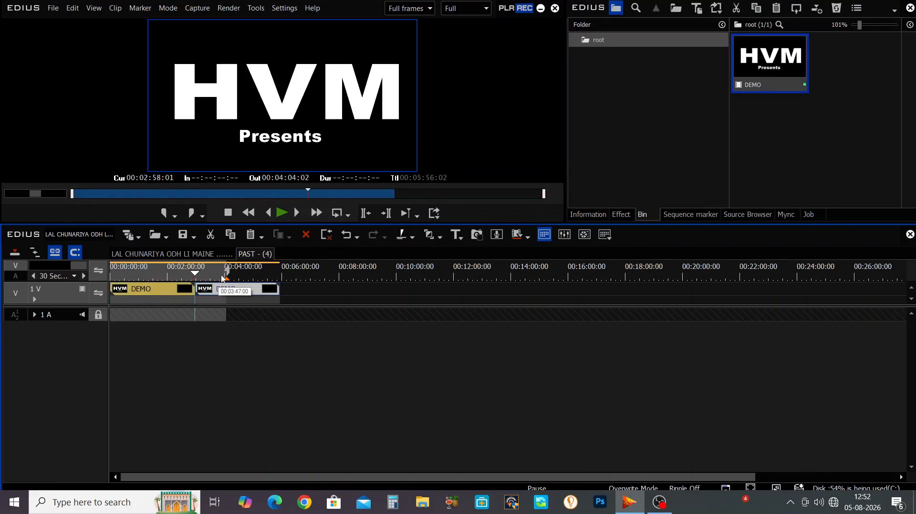
# Step: Trim the end of the second DEMO clip to the sequence's out point at 00:04:04:02
pyautogui.click(149, 252)
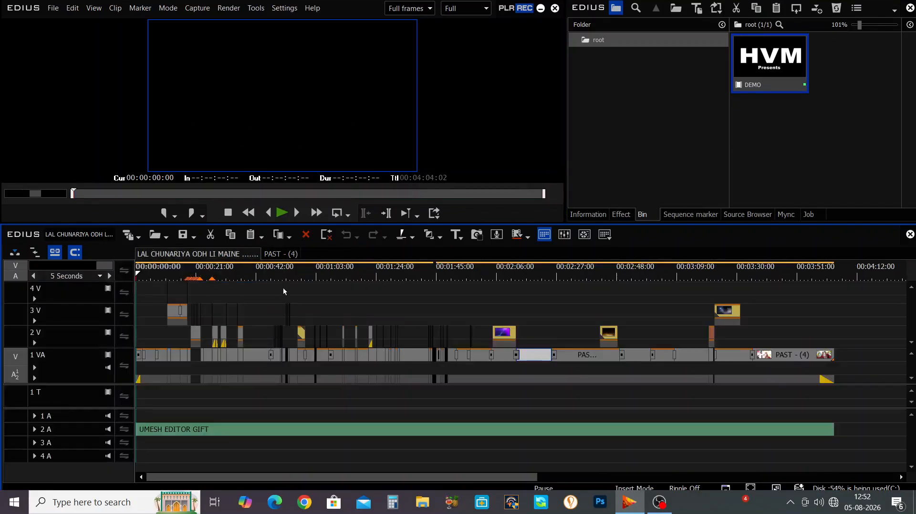
pyautogui.click(288, 253)
pyautogui.click(228, 271)
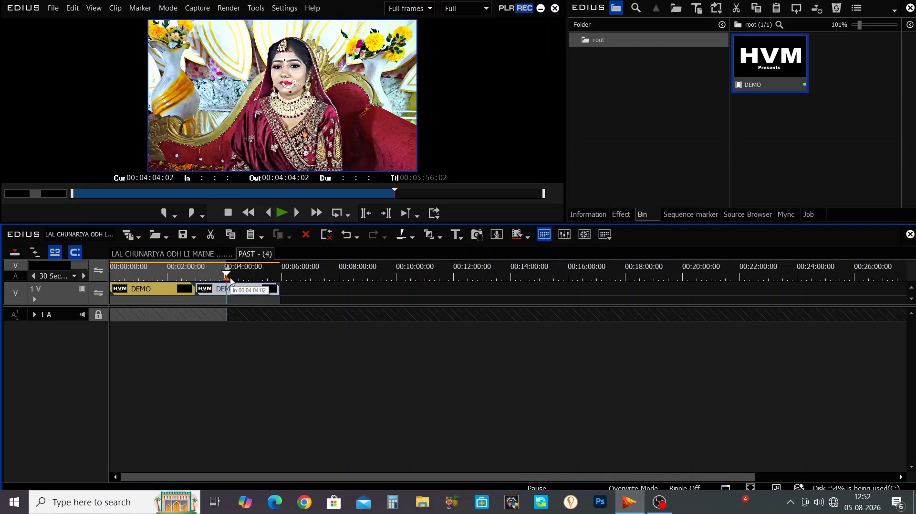
pyautogui.press('m')
pyautogui.moveTo(226, 273); pyautogui.dragTo(112, 313)
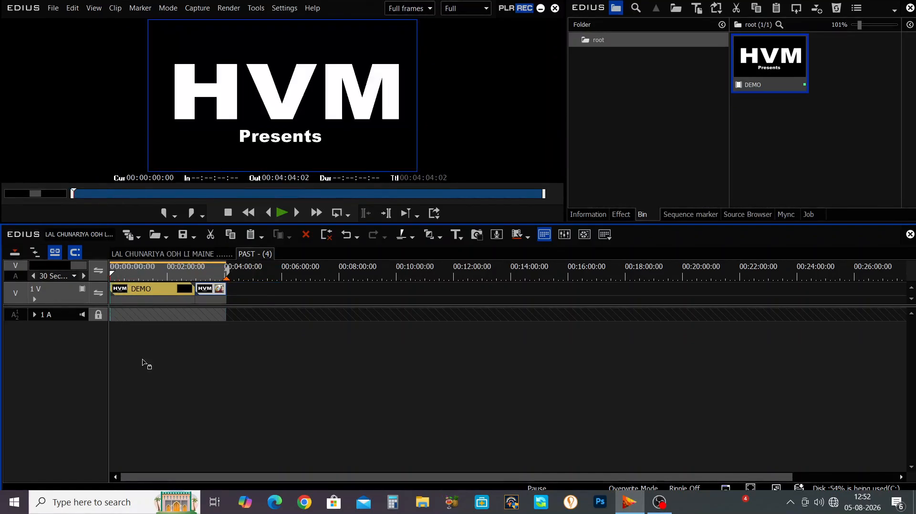
pyautogui.moveTo(130, 274); pyautogui.dragTo(109, 295)
# Step: Return to the LAL CHUNARIYA ODH LI MAINE sequence, play it from the start and mute audio track 2 A
pyautogui.click(153, 260)
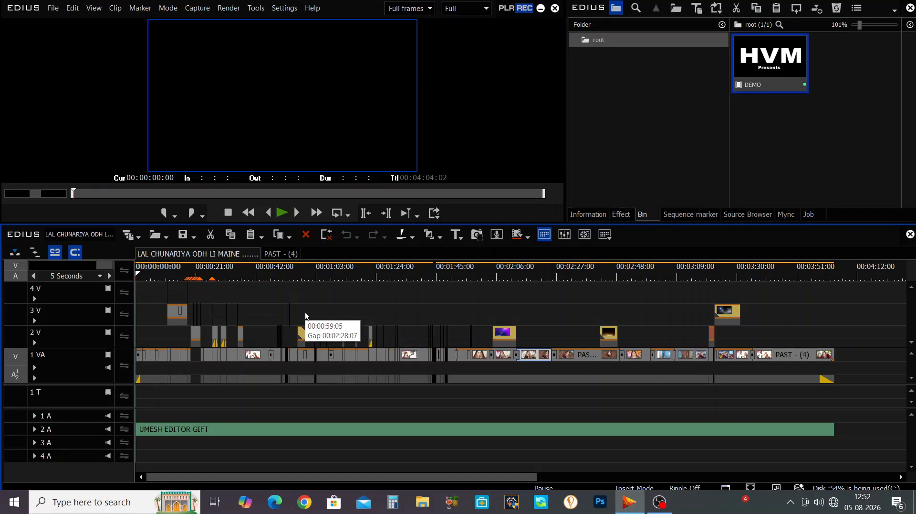
pyautogui.press('space')
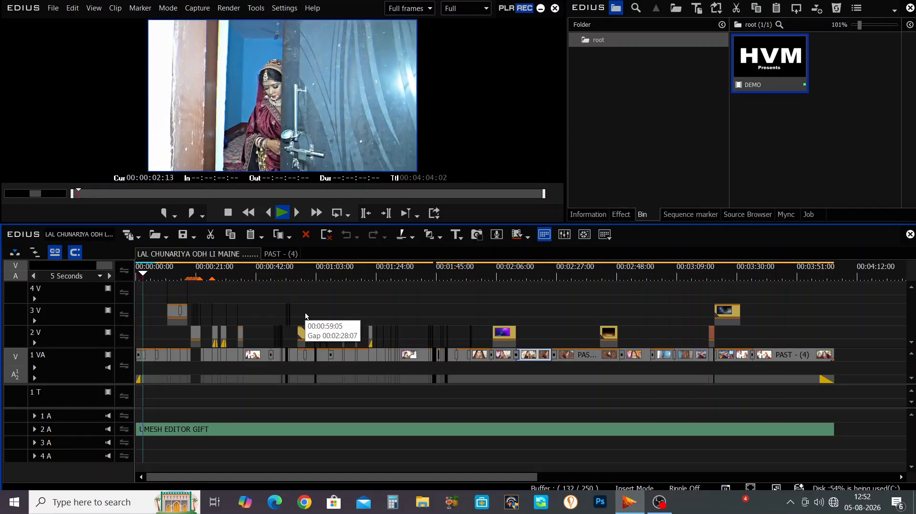
pyautogui.press('space')
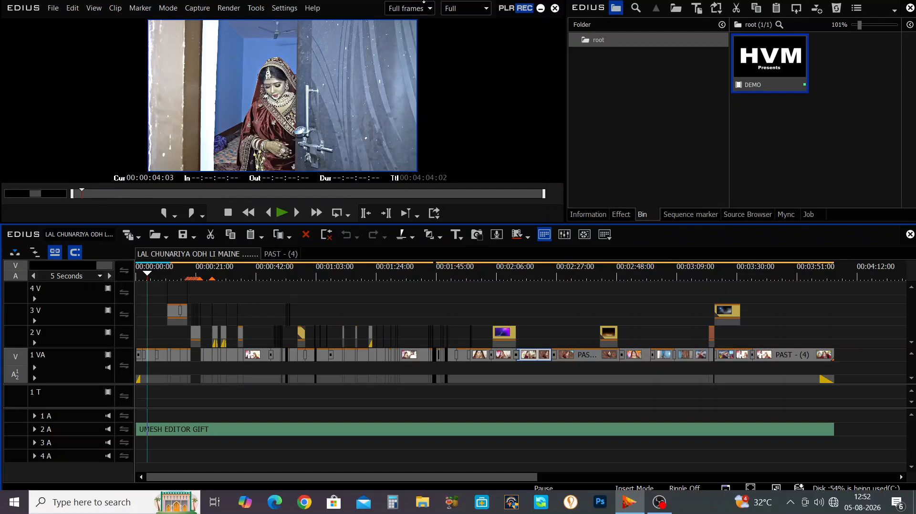
pyautogui.click(108, 429)
pyautogui.press('space')
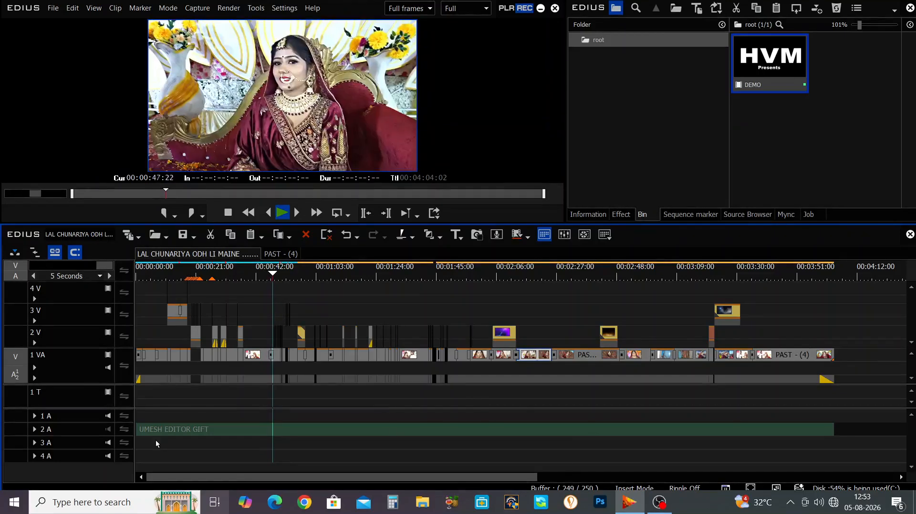
pyautogui.click(107, 430)
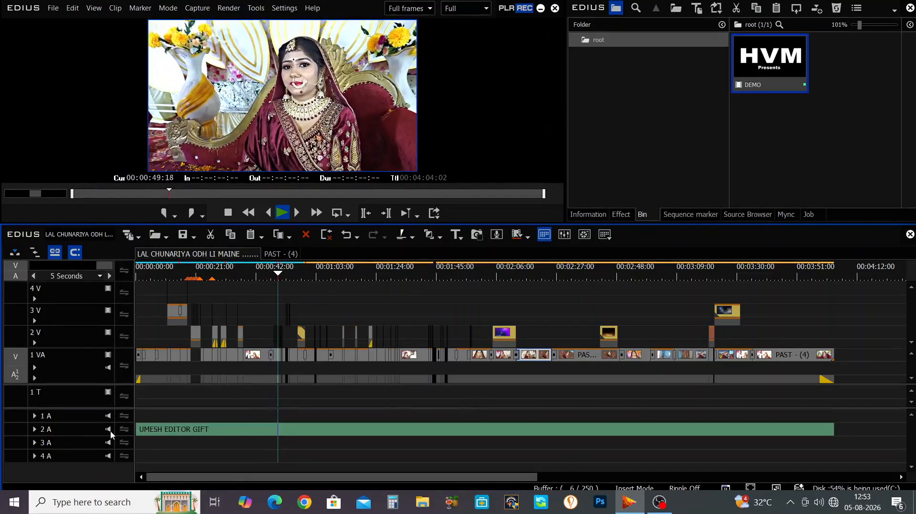
pyautogui.click(108, 430)
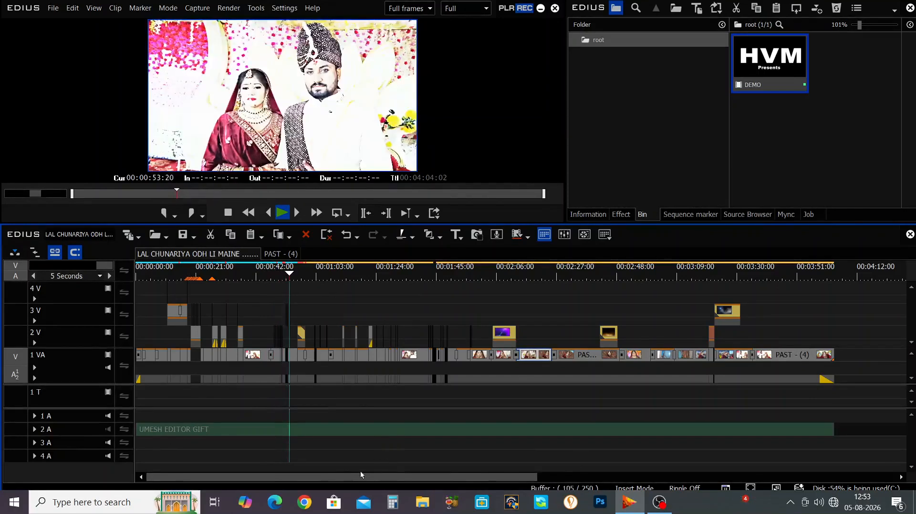
# Step: Fit the timeline scale and review playback of the main sequence from around 00:01:50 and around 00:02:06
pyautogui.moveTo(358, 476); pyautogui.dragTo(385, 461)
pyautogui.moveTo(242, 274); pyautogui.dragTo(379, 282)
pyautogui.hotkey('ctrl', '0')
pyautogui.press('space')
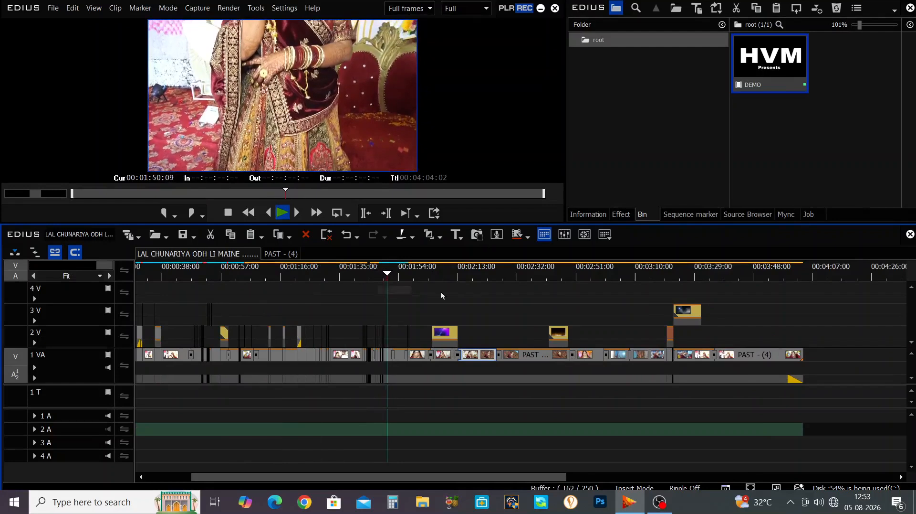
pyautogui.moveTo(389, 275); pyautogui.dragTo(438, 286)
pyautogui.press('space')
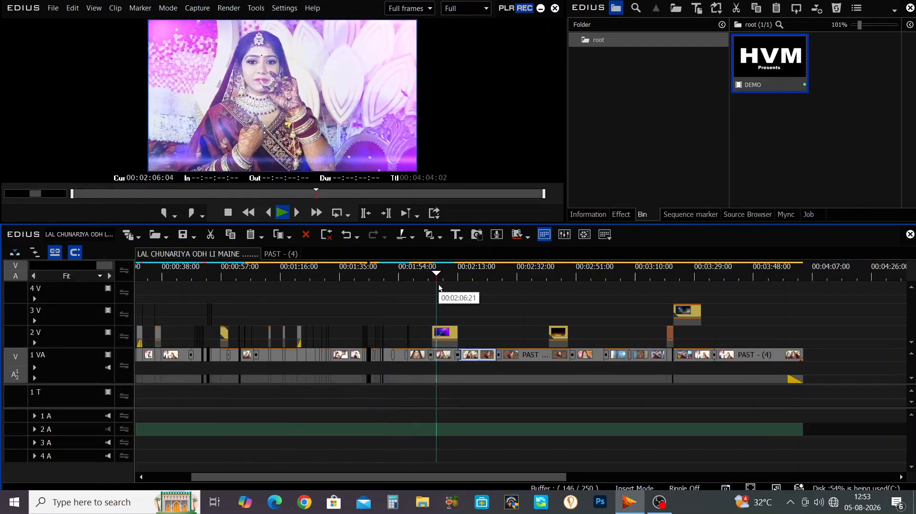